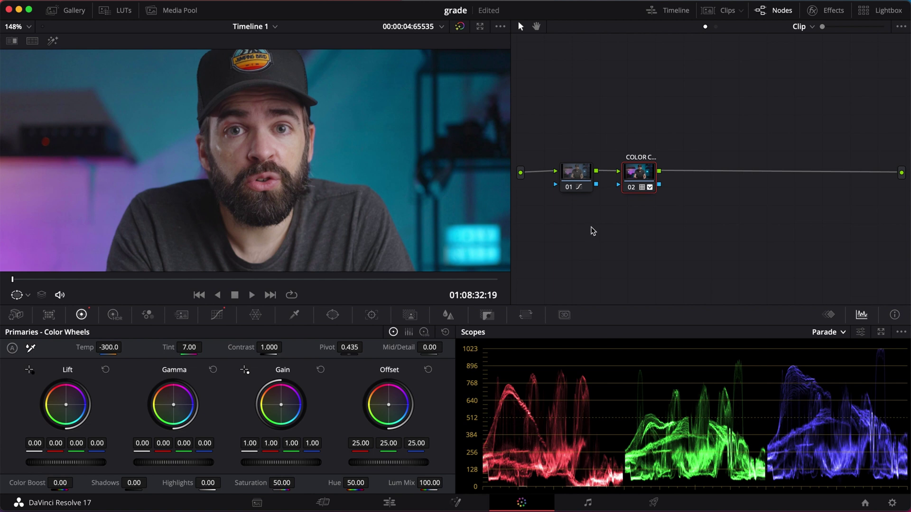
Toggle node 02 off and back on to compare the image without its grade.
{"action": "left_click", "coordinate": [632, 188]}
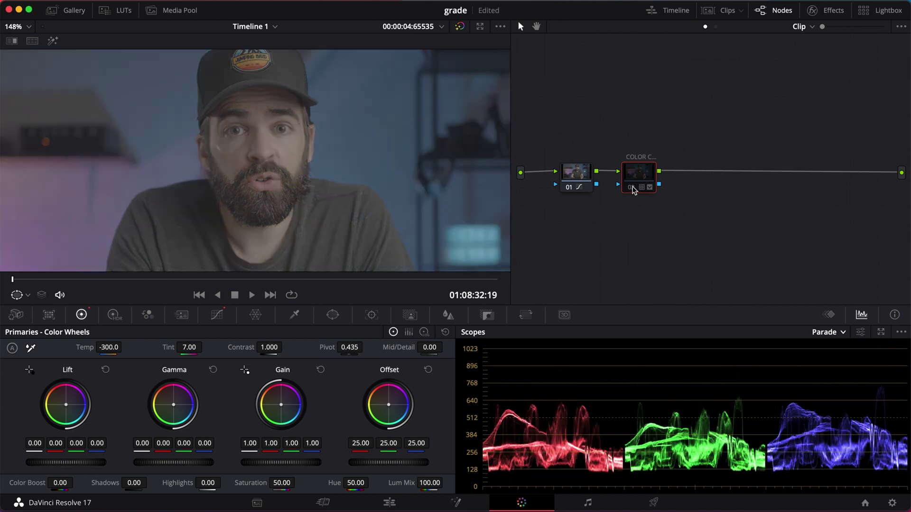
{"action": "left_click", "coordinate": [632, 188]}
{"action": "left_click", "coordinate": [632, 188]}
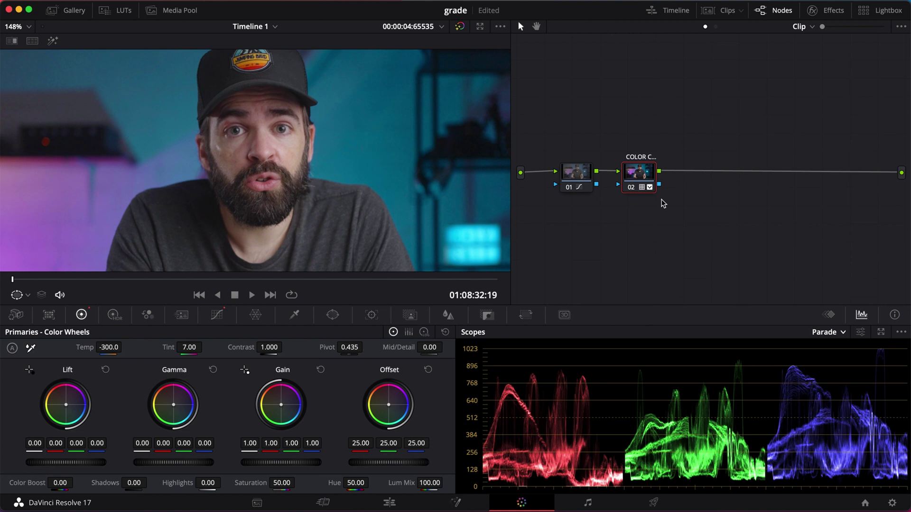
Add serial node 03, sample the cheek's skin tone with the HSL qualifier, and preview the matte over grey.
{"action": "key", "text": "alt+s"}
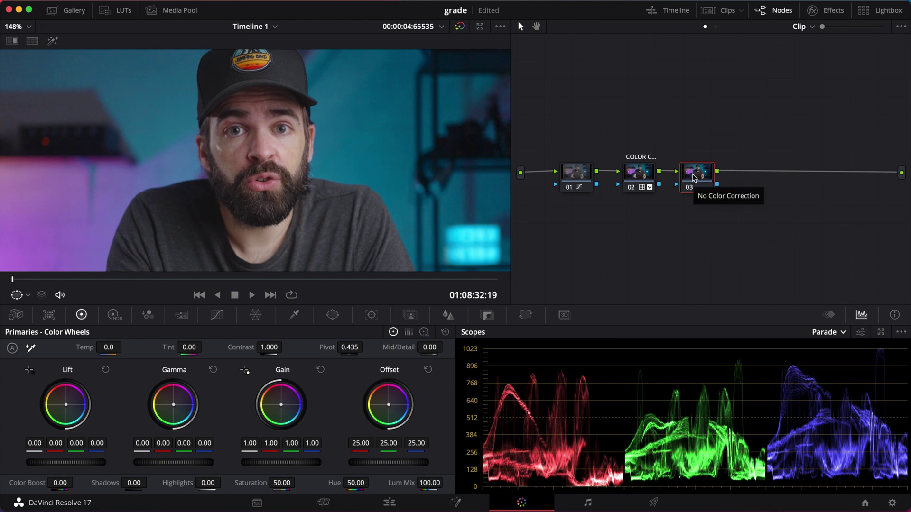
{"action": "left_click", "coordinate": [294, 315]}
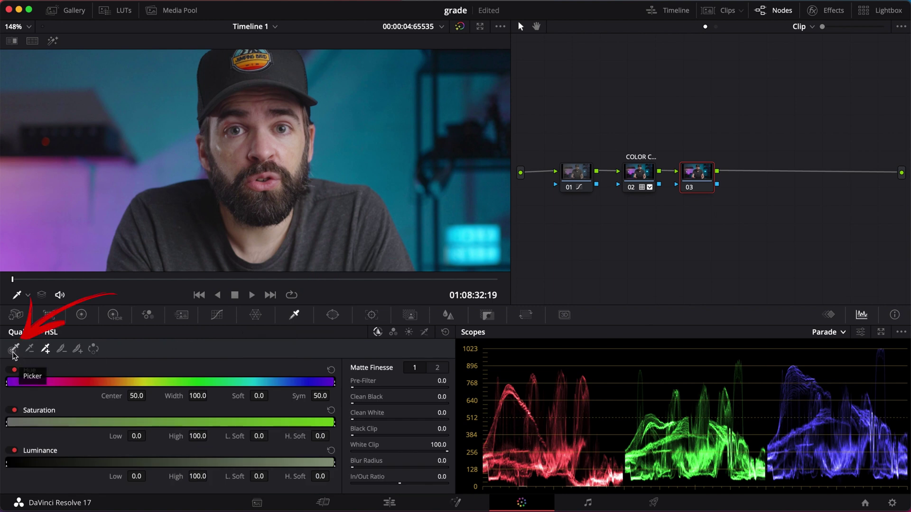
{"action": "left_click", "coordinate": [13, 351]}
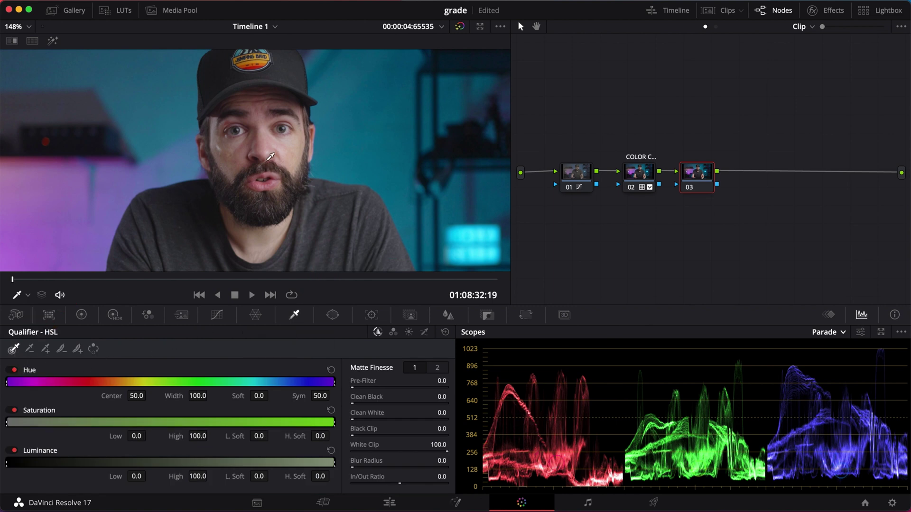
{"action": "left_click", "coordinate": [282, 146]}
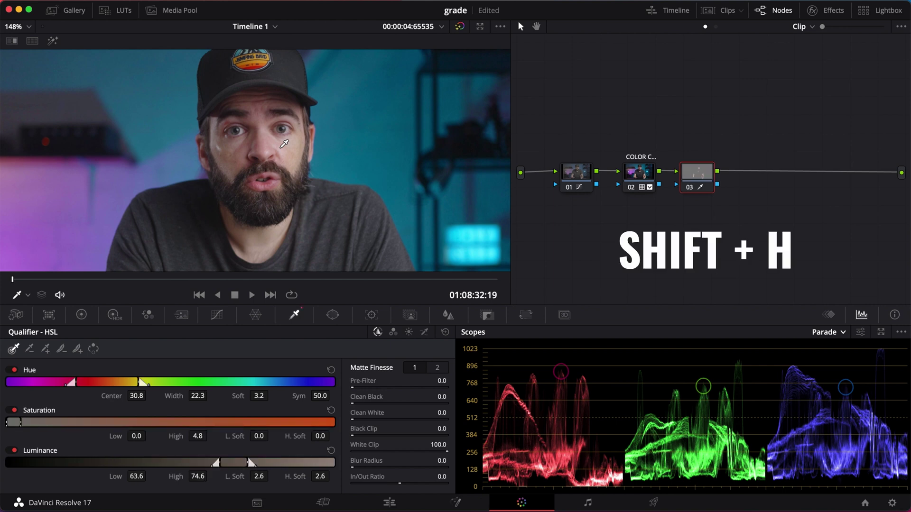
{"action": "key", "text": "shift+h"}
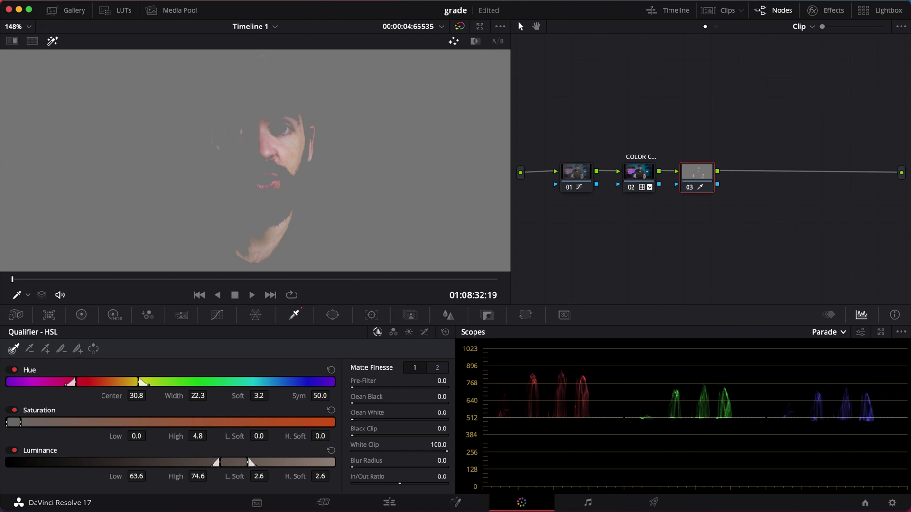
Save the project and add more of the face to the skin matte with Picker Add.
{"action": "key", "text": "super+s"}
{"action": "left_click", "coordinate": [46, 350]}
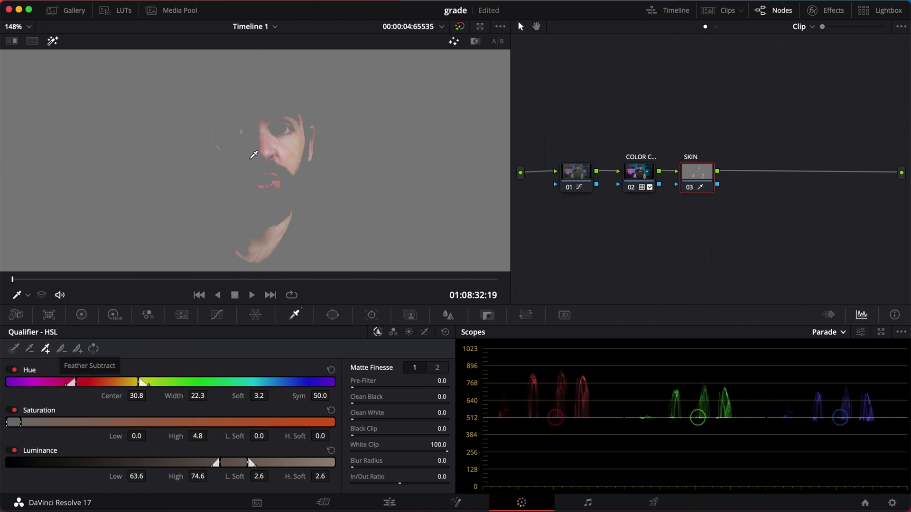
{"action": "left_click", "coordinate": [250, 138]}
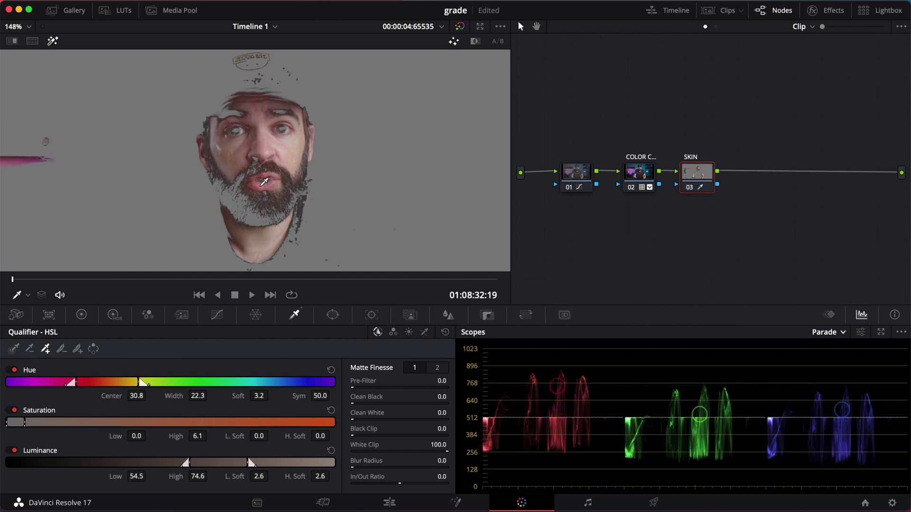
Feather the matte out over the beard, forehead and hat, and raise the luminance low limit slightly.
{"action": "left_click", "coordinate": [78, 350]}
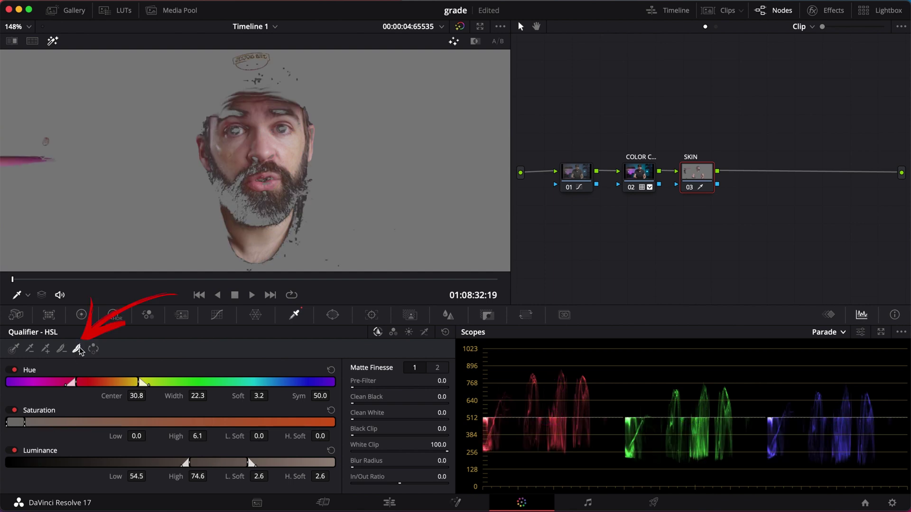
{"action": "left_click", "coordinate": [235, 194]}
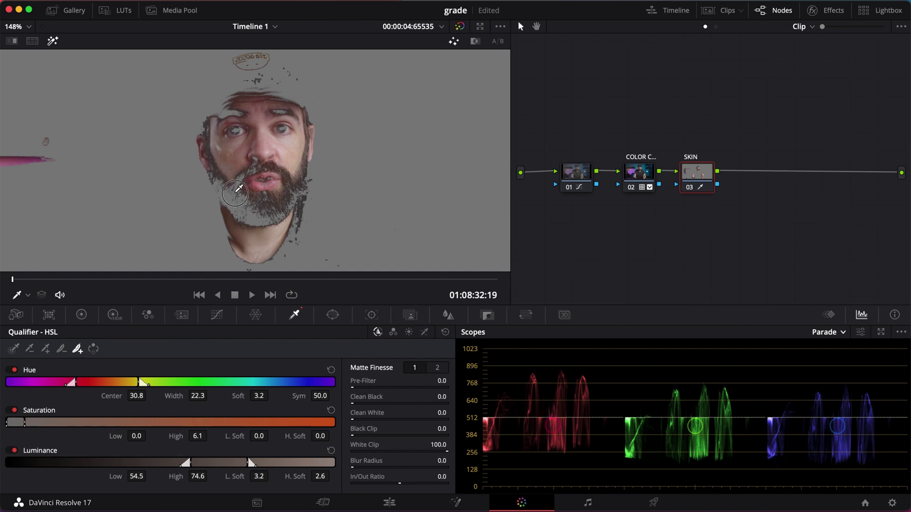
{"action": "left_click", "coordinate": [222, 122]}
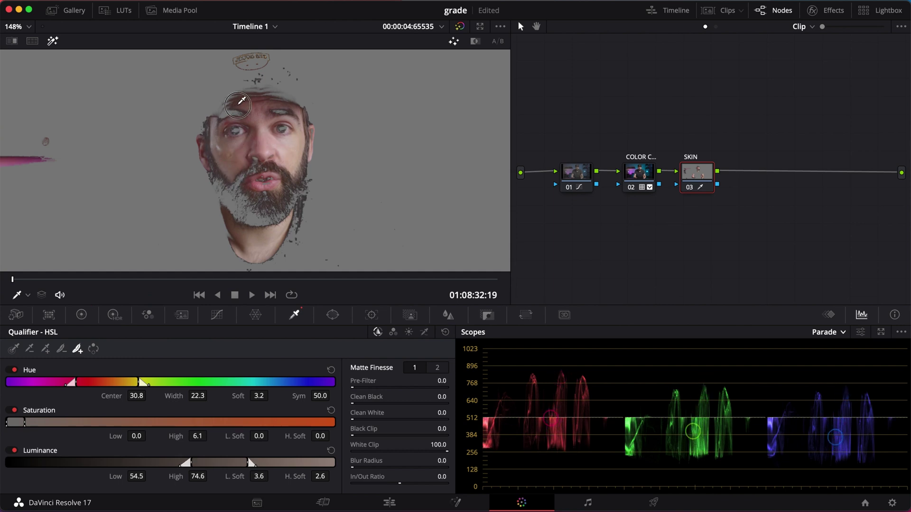
{"action": "left_click", "coordinate": [227, 110]}
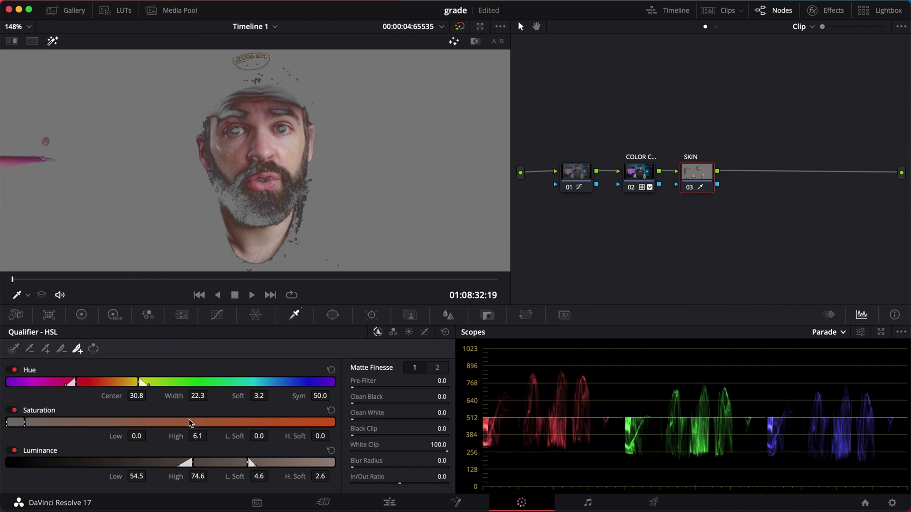
{"action": "left_click_drag", "start_coordinate": [187, 463], "coordinate": [204, 464]}
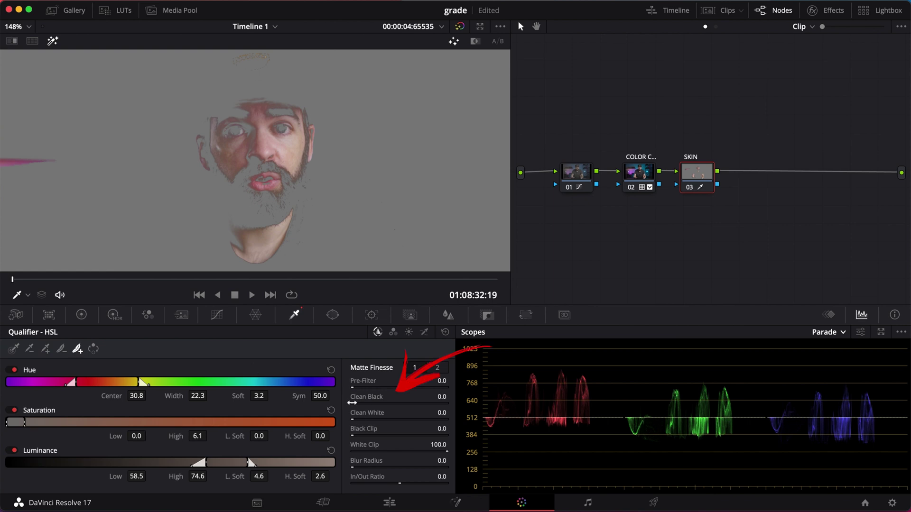
Raise the SKIN matte's Matte Finesse Clean Black to 25.1 and Denoise to 32.9.
{"action": "mouse_move", "coordinate": [353, 403]}
{"action": "left_mouse_down"}
{"action": "mouse_move", "coordinate": [544, 409]}
{"action": "mouse_move", "coordinate": [490, 407]}
{"action": "left_mouse_up"}
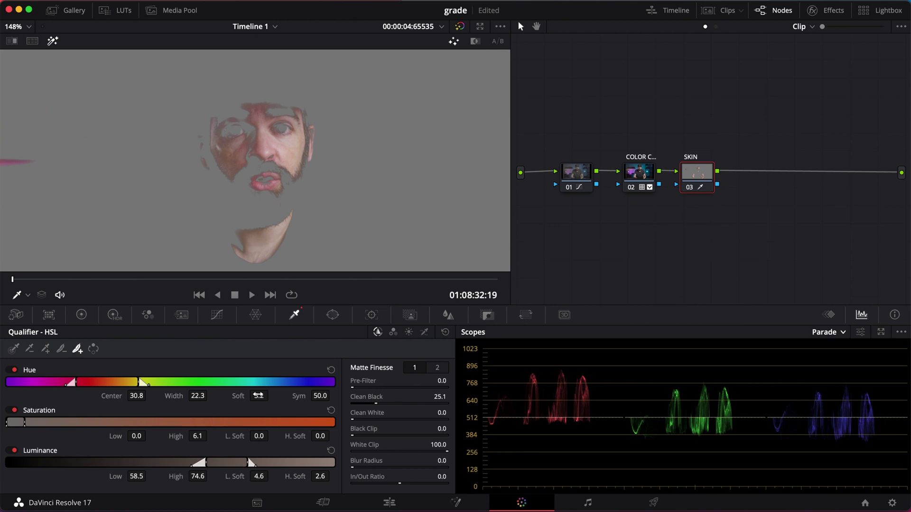
{"action": "left_click", "coordinate": [429, 370]}
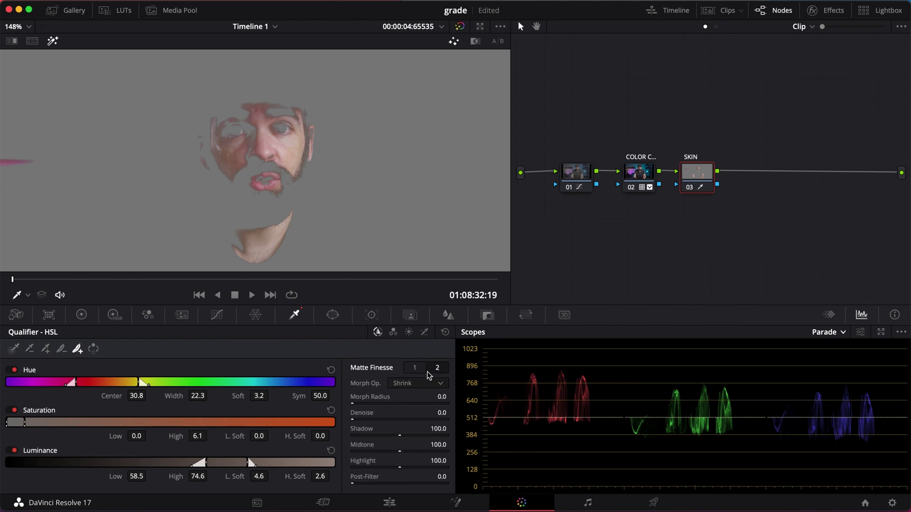
{"action": "left_click_drag", "start_coordinate": [353, 420], "coordinate": [432, 418]}
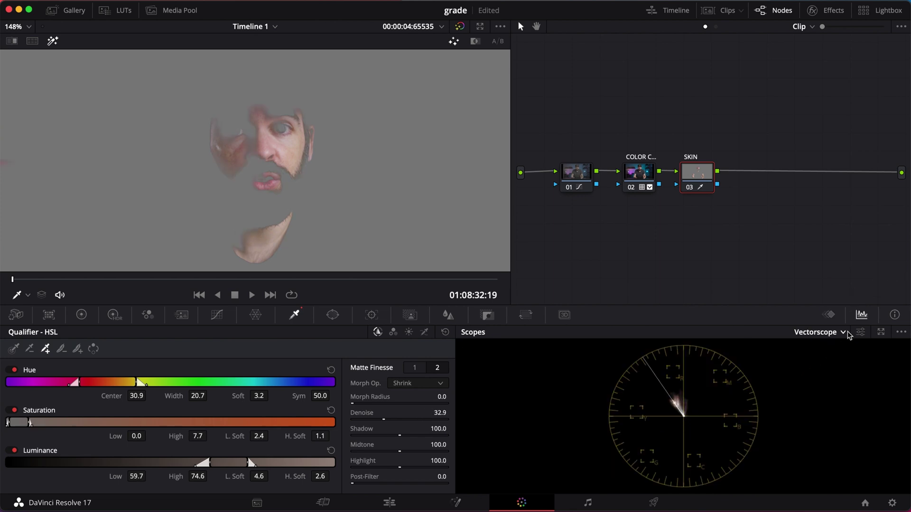
{"action": "left_click", "coordinate": [862, 335]}
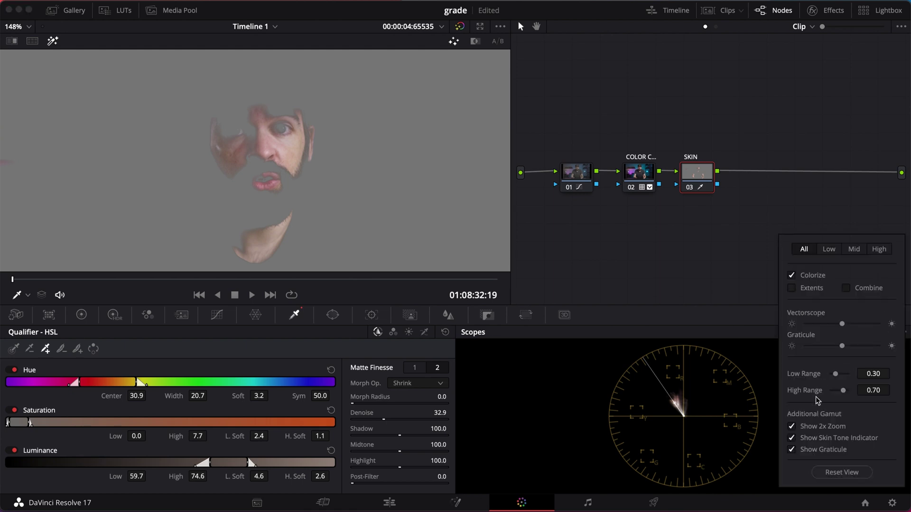
{"action": "left_click", "coordinate": [791, 439]}
{"action": "left_click", "coordinate": [792, 438]}
{"action": "left_click", "coordinate": [759, 381]}
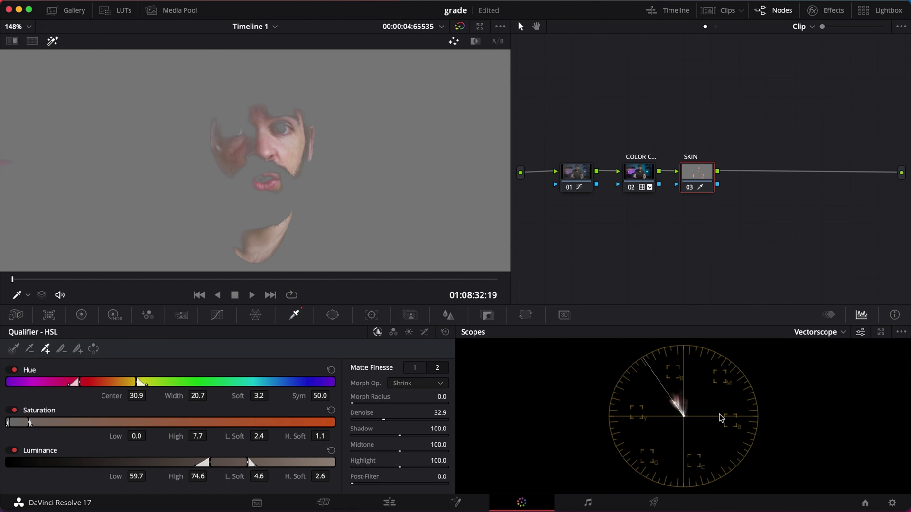
{"action": "left_click", "coordinate": [332, 315]}
Add a circular window on the face, shrink and centre it, and set Soft 1 to 0.
{"action": "left_click", "coordinate": [23, 401]}
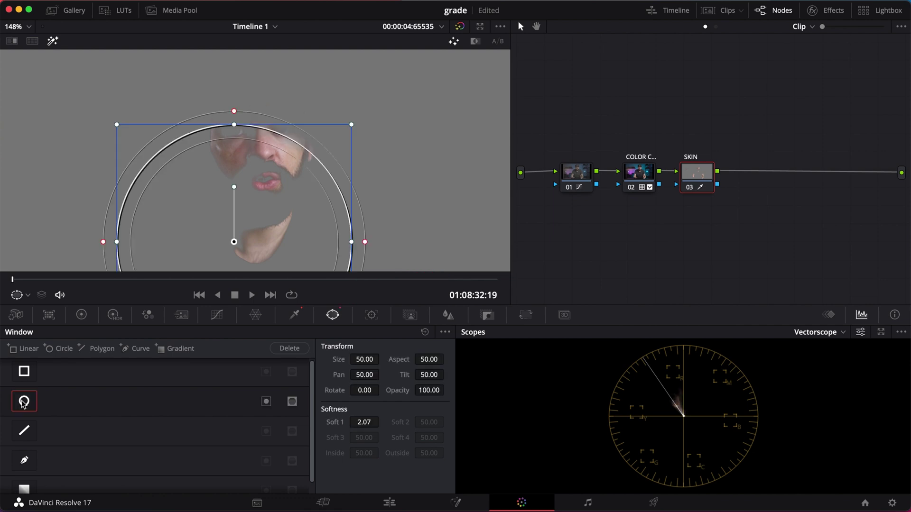
{"action": "left_click_drag", "start_coordinate": [352, 127], "coordinate": [280, 196]}
{"action": "left_click_drag", "start_coordinate": [228, 241], "coordinate": [255, 149]}
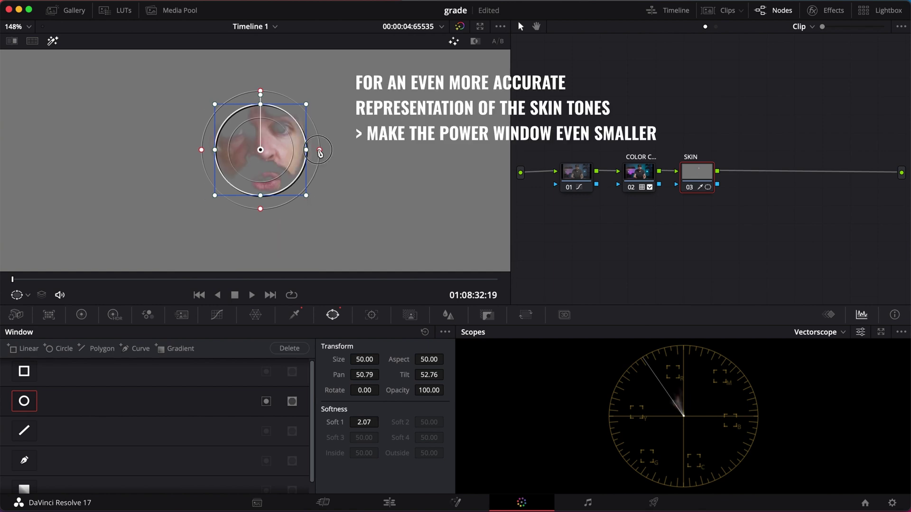
{"action": "left_click_drag", "start_coordinate": [320, 150], "coordinate": [261, 144]}
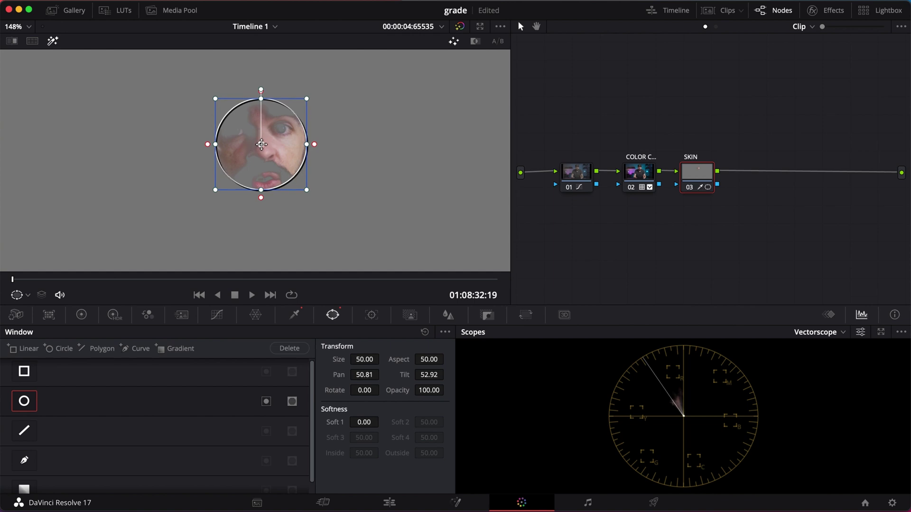
{"action": "left_click_drag", "start_coordinate": [306, 192], "coordinate": [304, 190]}
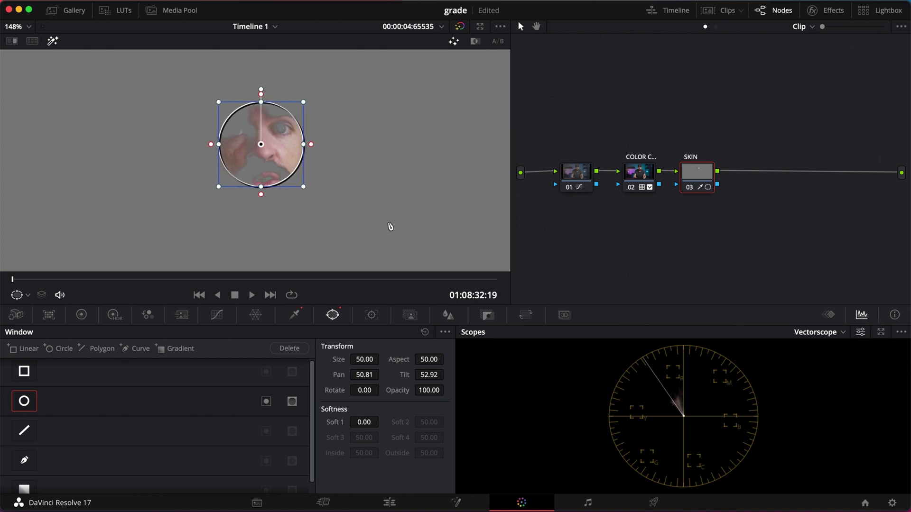
Shift the SKIN node's Log Offset toward orange (26.94, 24.75, 21.41) and recheck the isolated skin.
{"action": "left_click", "coordinate": [81, 315]}
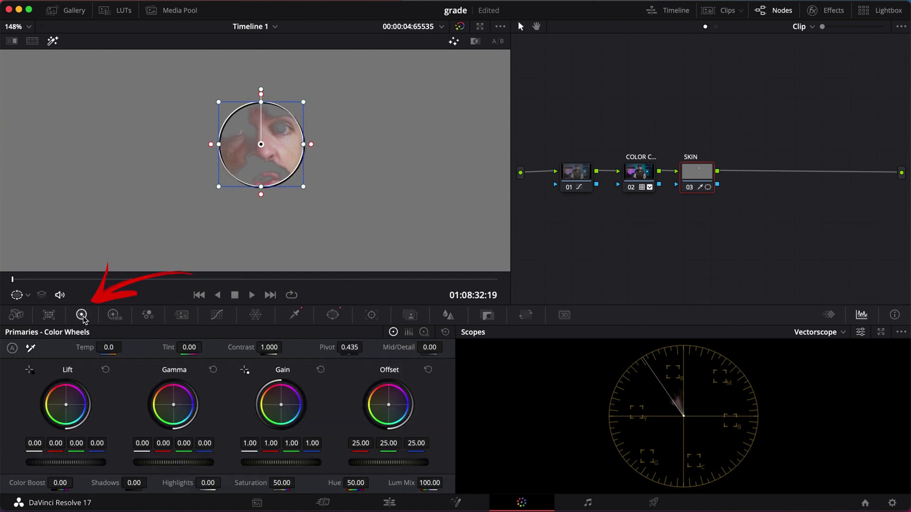
{"action": "left_click", "coordinate": [424, 332]}
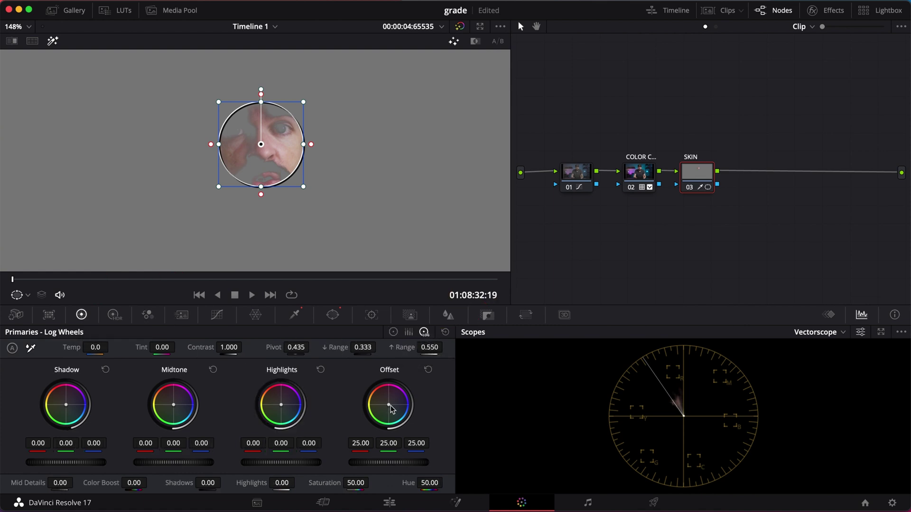
{"action": "left_click_drag", "start_coordinate": [389, 407], "coordinate": [383, 403]}
{"action": "left_click", "coordinate": [333, 315]}
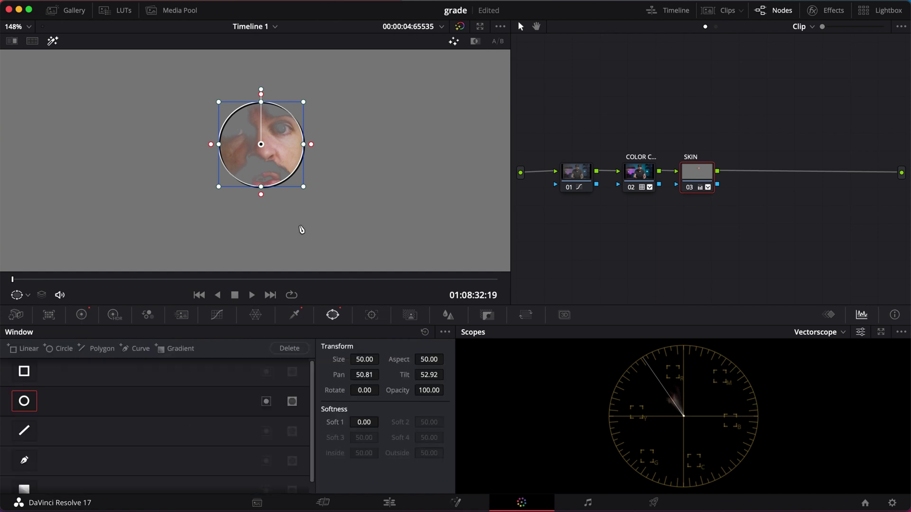
{"action": "key", "text": "shift+h"}
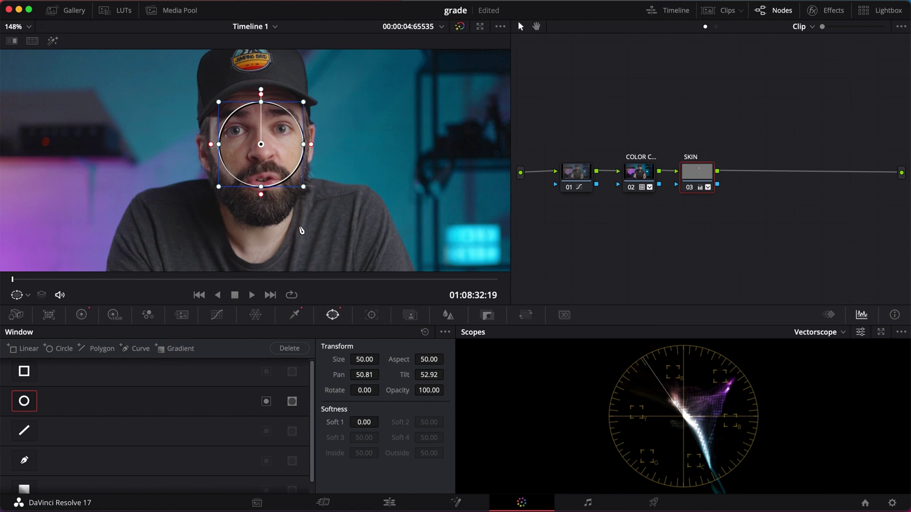
{"action": "key", "text": "shift+h"}
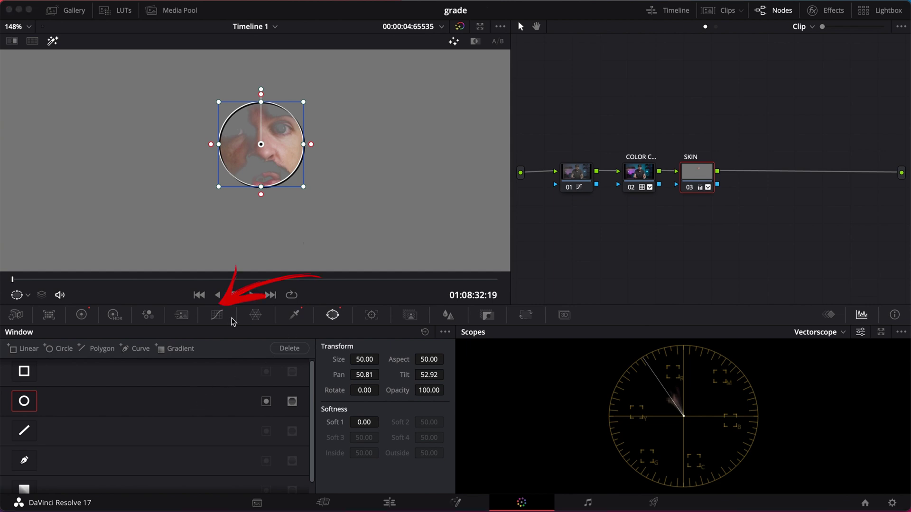
Sample the skin onto the Hue Vs Hue curve and drag hue points at both ends.
{"action": "left_click", "coordinate": [217, 316]}
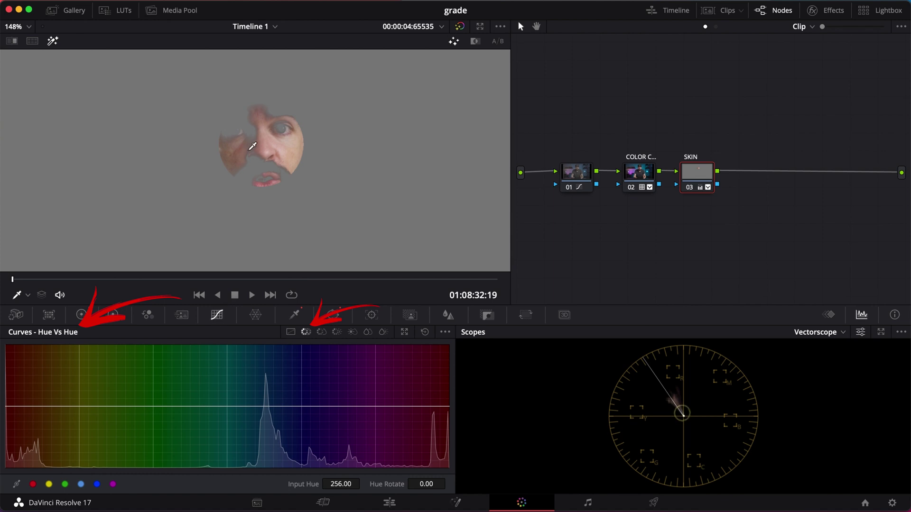
{"action": "left_click", "coordinate": [267, 144]}
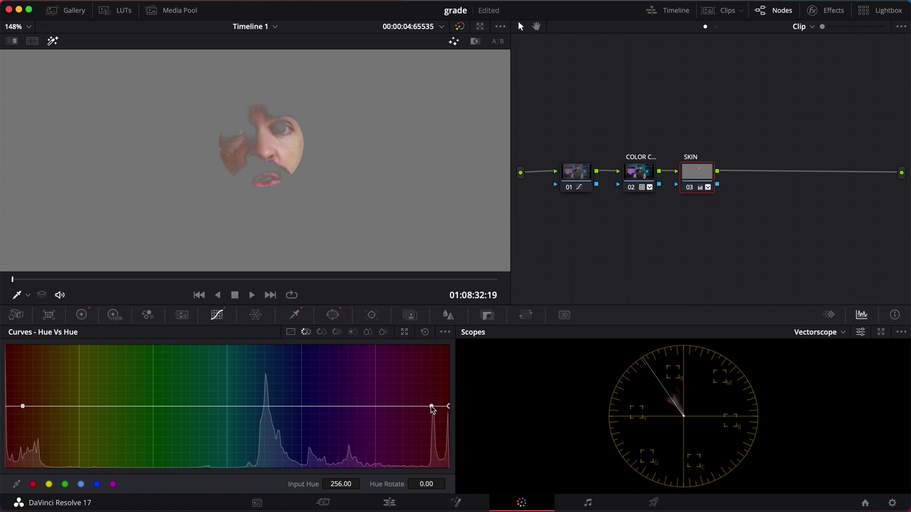
{"action": "left_click_drag", "start_coordinate": [432, 407], "coordinate": [421, 406]}
{"action": "left_click_drag", "start_coordinate": [22, 407], "coordinate": [25, 409]}
{"action": "mouse_move", "coordinate": [448, 408]}
{"action": "left_mouse_down"}
{"action": "mouse_move", "coordinate": [444, 400]}
{"action": "mouse_move", "coordinate": [445, 408]}
{"action": "left_mouse_up"}
{"action": "left_click_drag", "start_coordinate": [445, 408], "coordinate": [447, 411]}
Delete both Hue Vs Hue points so the curve is left flat.
{"action": "right_click", "coordinate": [446, 410]}
{"action": "right_click", "coordinate": [29, 407]}
{"action": "left_click", "coordinate": [82, 315]}
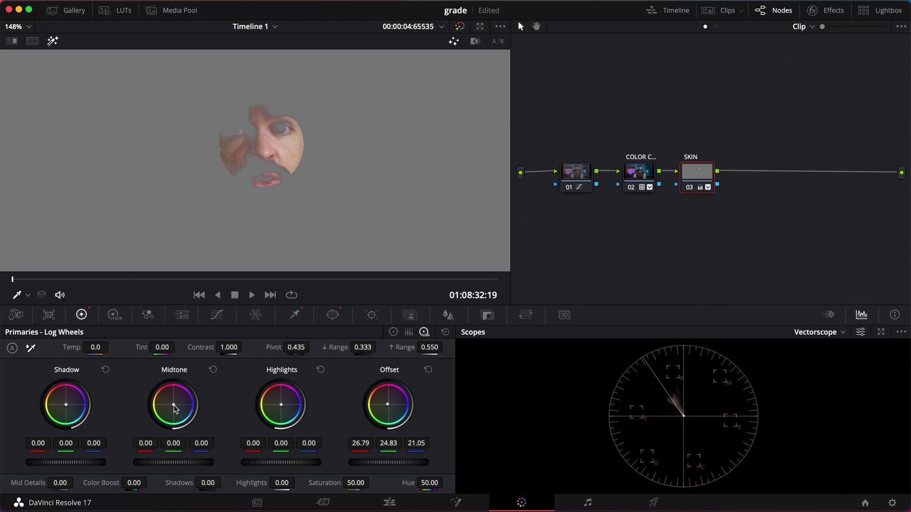
Warm the skin's midtones and shadows toward orange in Log Wheels, checking the isolated matte.
{"action": "mouse_move", "coordinate": [174, 407]}
{"action": "left_mouse_down"}
{"action": "mouse_move", "coordinate": [90, 327]}
{"action": "mouse_move", "coordinate": [103, 332]}
{"action": "left_mouse_up"}
{"action": "key", "text": "shift+h"}
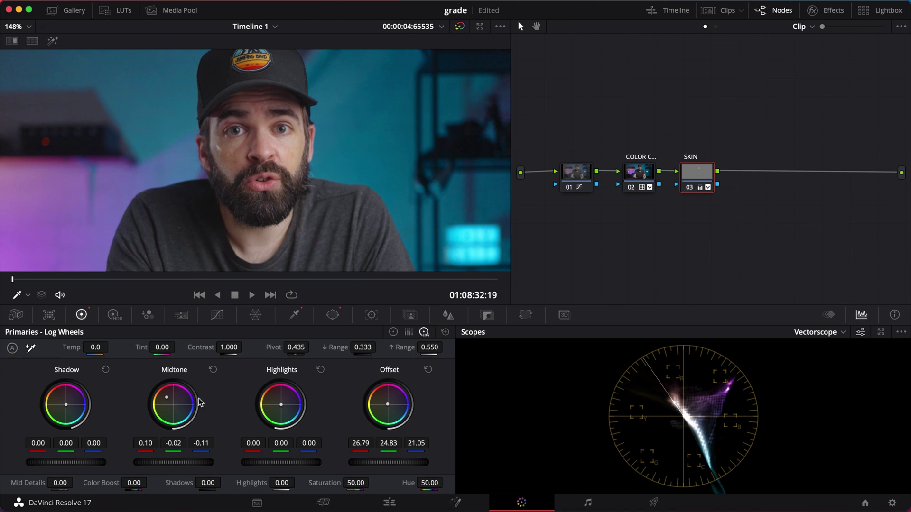
{"action": "key", "text": "shift+h"}
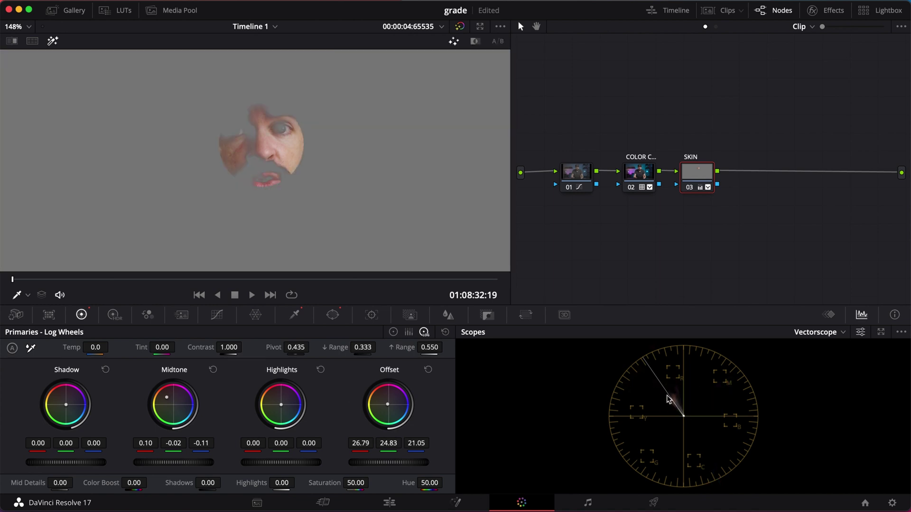
{"action": "key", "text": "shift+h"}
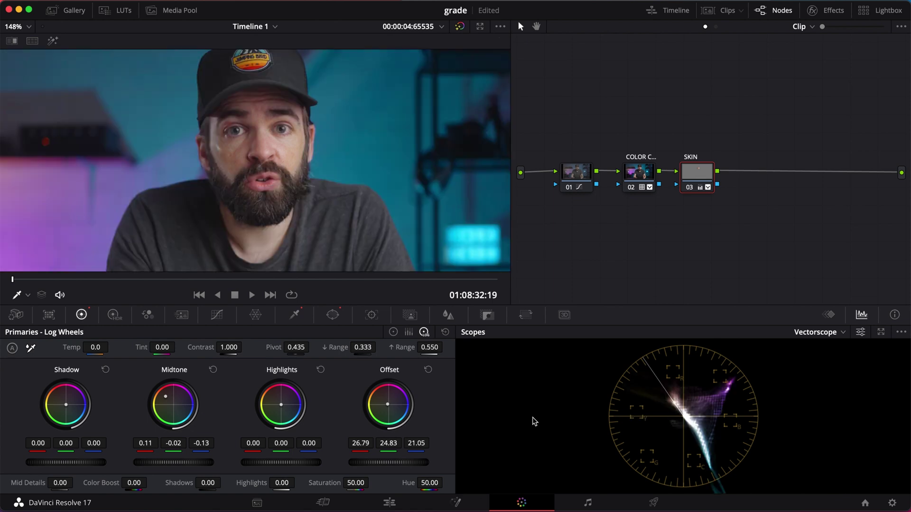
{"action": "mouse_move", "coordinate": [69, 408]}
{"action": "left_mouse_down"}
{"action": "mouse_move", "coordinate": [63, 398]}
{"action": "mouse_move", "coordinate": [67, 407]}
{"action": "left_mouse_up"}
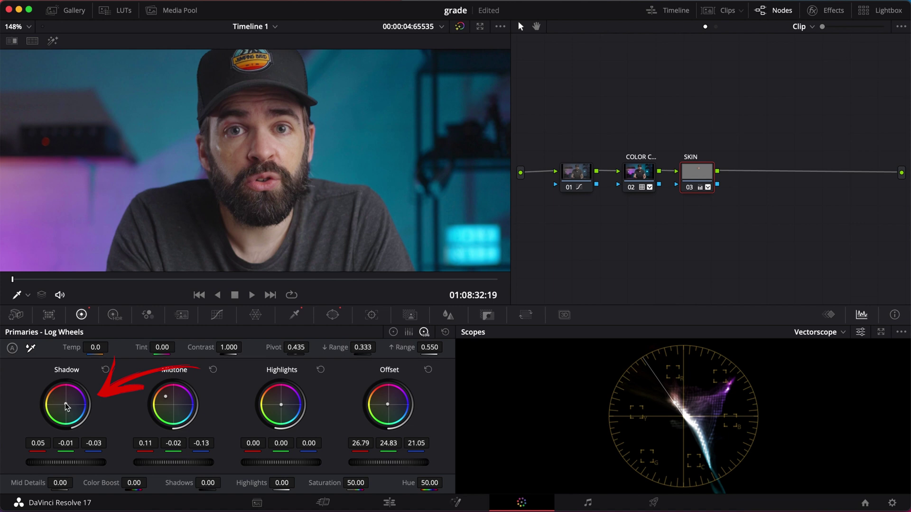
{"action": "key", "text": "shift+h"}
{"action": "key", "text": "shift+h"}
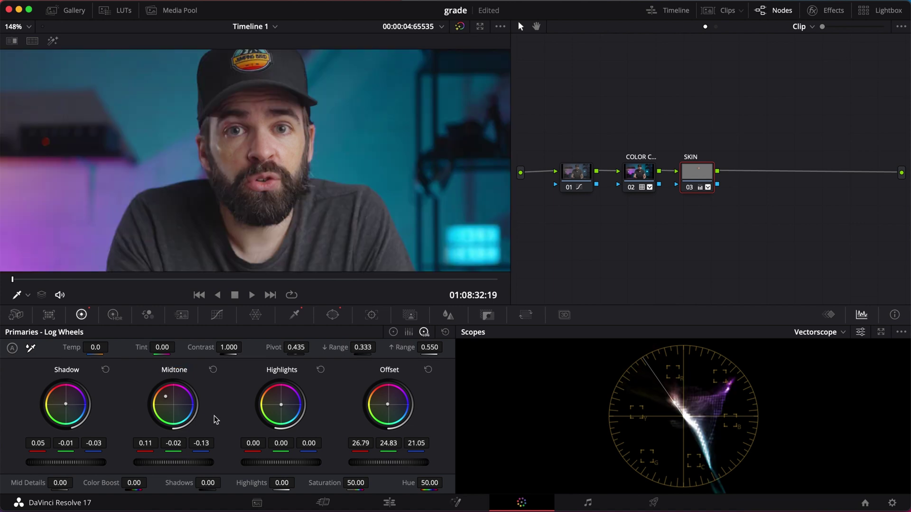
Toggle the SKIN node off and on to compare the grade, then save the project.
{"action": "left_click", "coordinate": [691, 189]}
{"action": "left_click", "coordinate": [691, 189]}
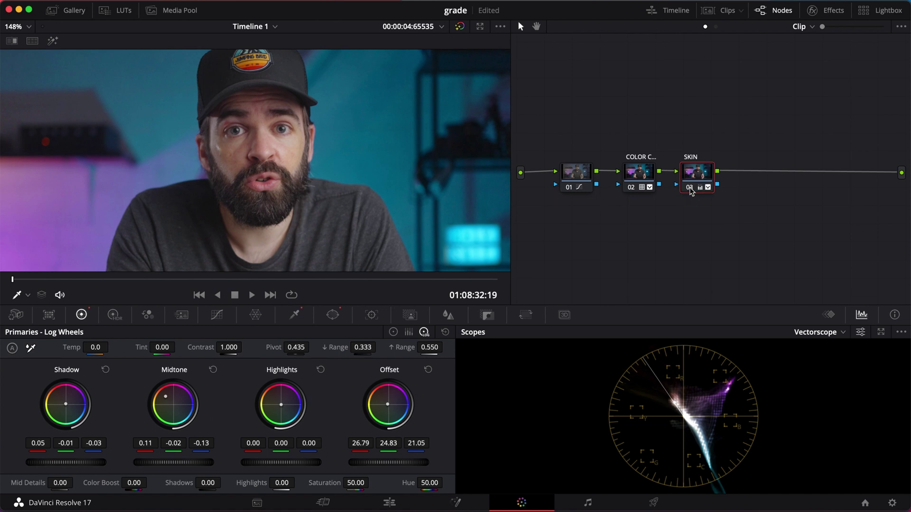
{"action": "left_click", "coordinate": [690, 189]}
{"action": "left_click", "coordinate": [690, 189]}
{"action": "left_click", "coordinate": [690, 188]}
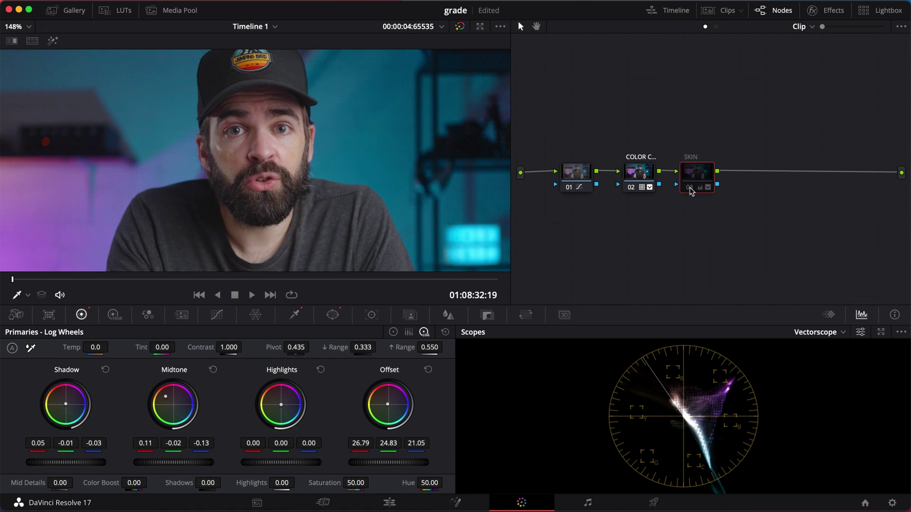
{"action": "left_click", "coordinate": [690, 189]}
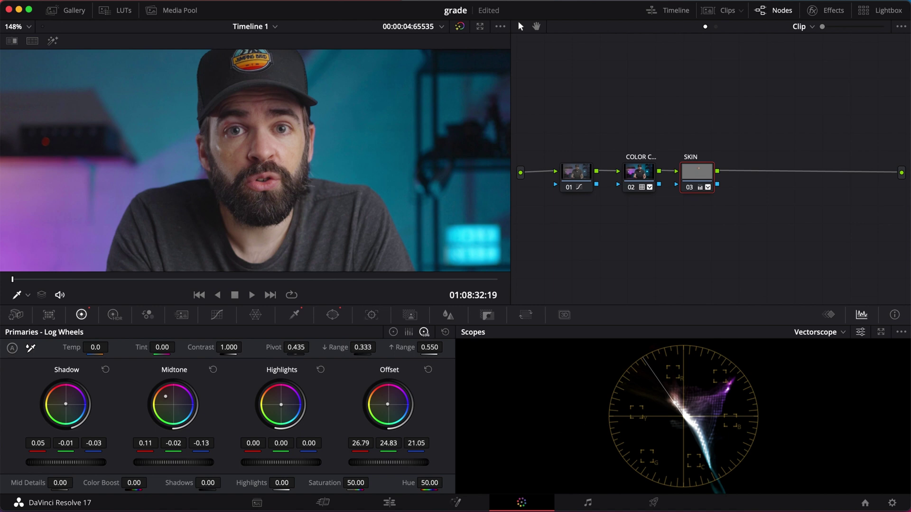
{"action": "key", "text": "super+s"}
Turn off the circle window so the skin qualifier covers the full frame, then add serial node 04.
{"action": "key", "text": "super+Tab"}
{"action": "key", "text": "super+Tab"}
{"action": "key", "text": "shift+h"}
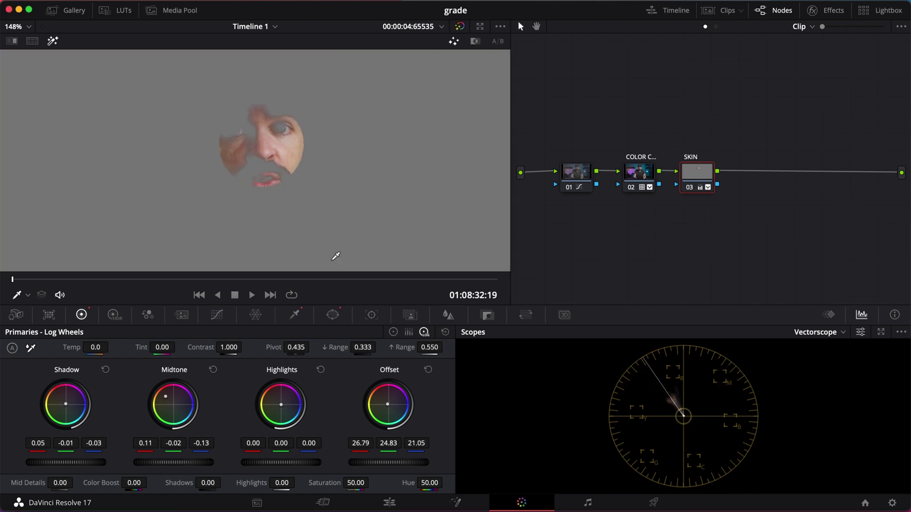
{"action": "left_click", "coordinate": [333, 315]}
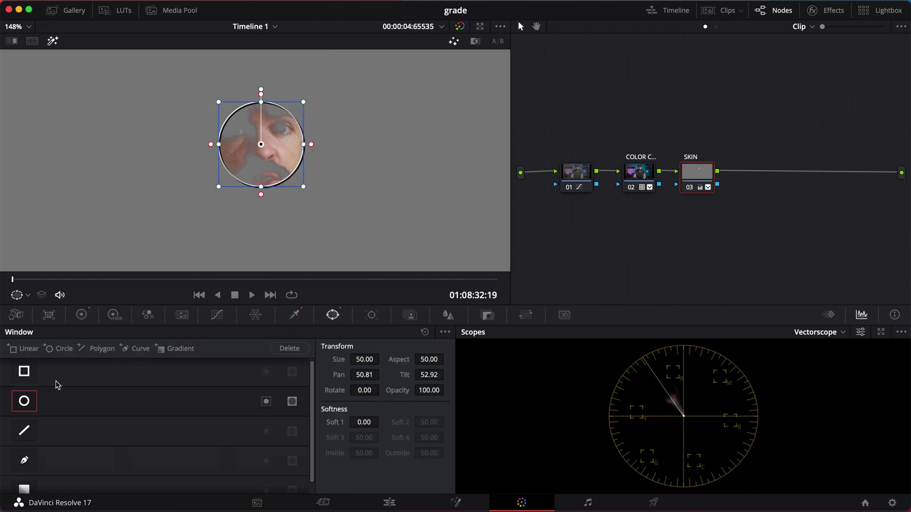
{"action": "left_click", "coordinate": [25, 403]}
{"action": "key", "text": "shift+h"}
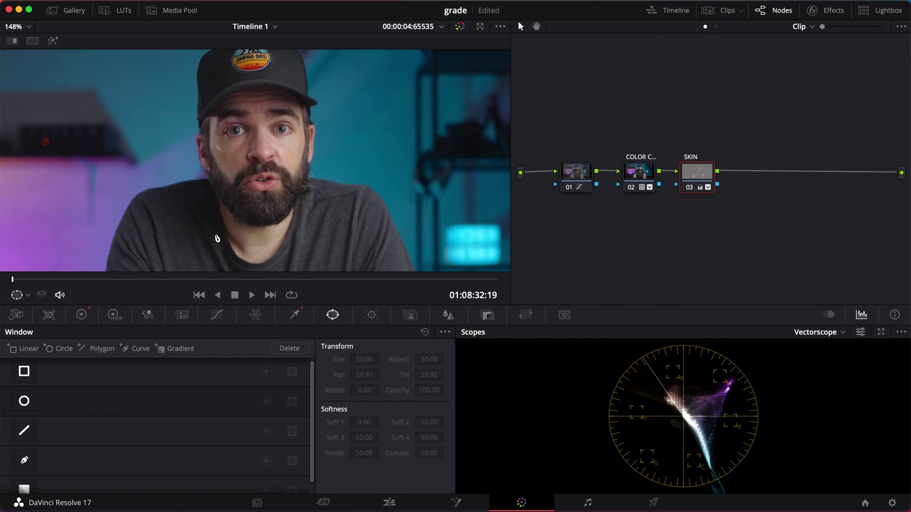
{"action": "key", "text": "alt+s"}
{"action": "left_click", "coordinate": [217, 315]}
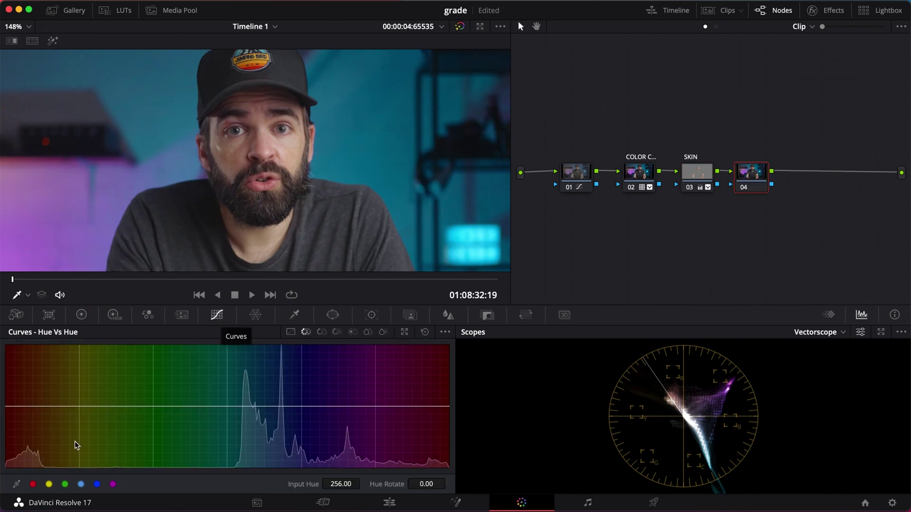
Nudge node 04's custom-curve black point slightly right, then add serial node 05.
{"action": "left_click", "coordinate": [290, 332]}
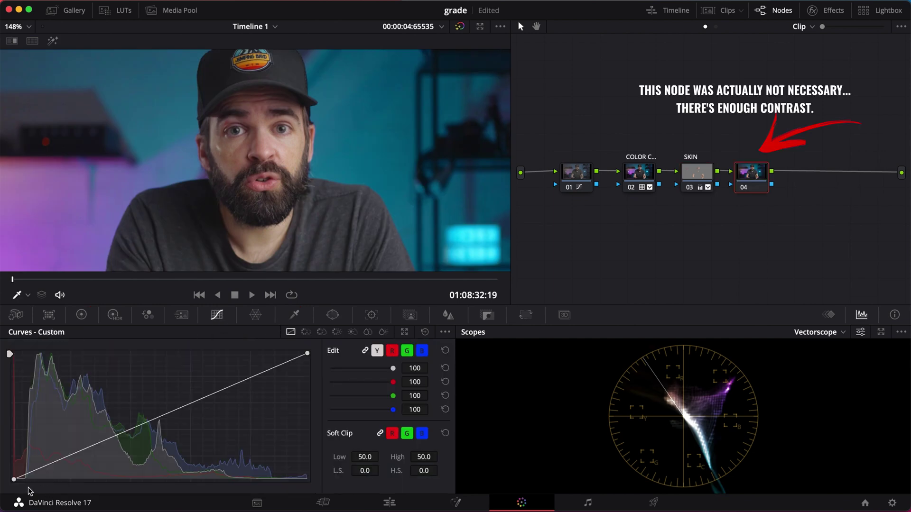
{"action": "left_click_drag", "start_coordinate": [14, 482], "coordinate": [17, 482]}
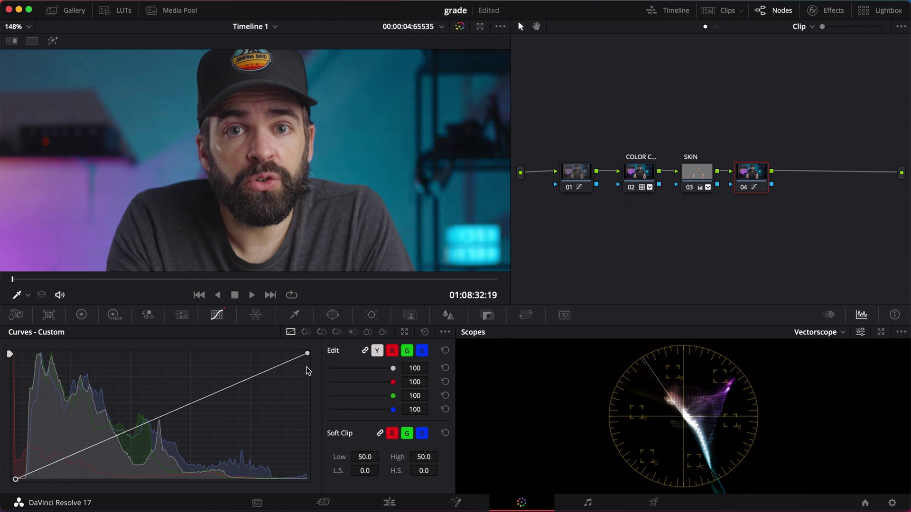
{"action": "key", "text": "alt+s"}
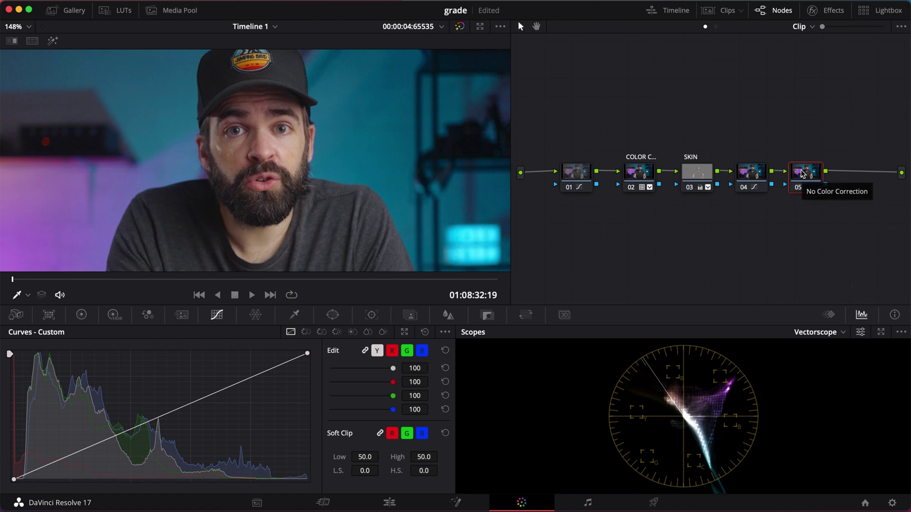
On node 05's curves, lower the red shadows, lift the blue shadows, and reshape the green highs and shadows.
{"action": "left_click", "coordinate": [392, 352]}
{"action": "left_click", "coordinate": [66, 462]}
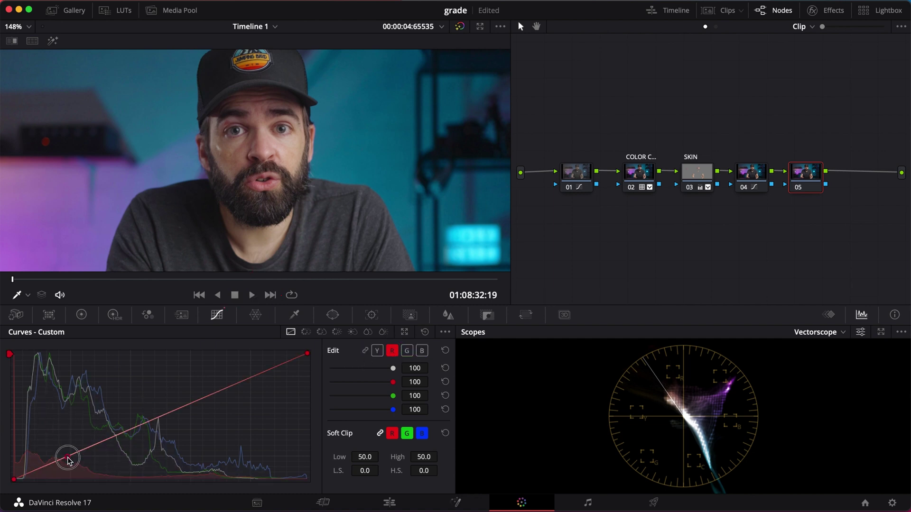
{"action": "left_click_drag", "start_coordinate": [68, 462], "coordinate": [69, 464]}
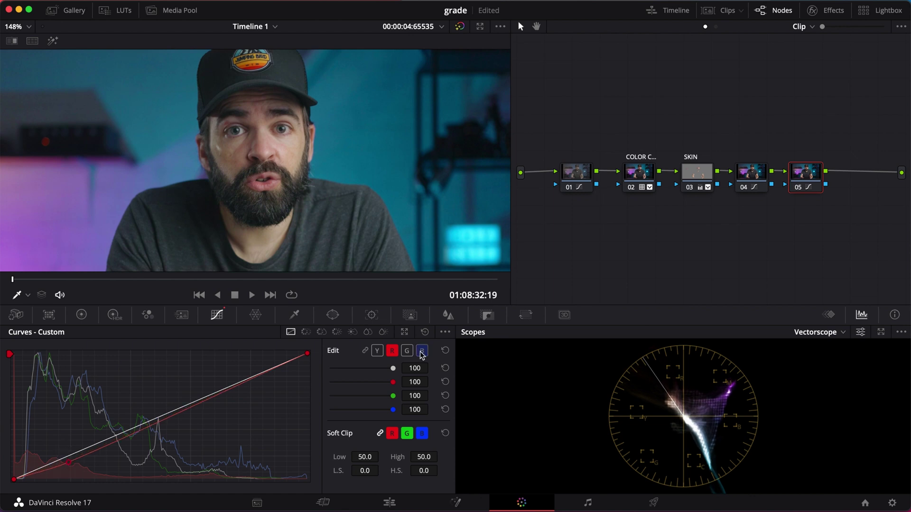
{"action": "key", "text": "b"}
{"action": "left_click", "coordinate": [55, 460]}
{"action": "left_click_drag", "start_coordinate": [56, 460], "coordinate": [54, 458]}
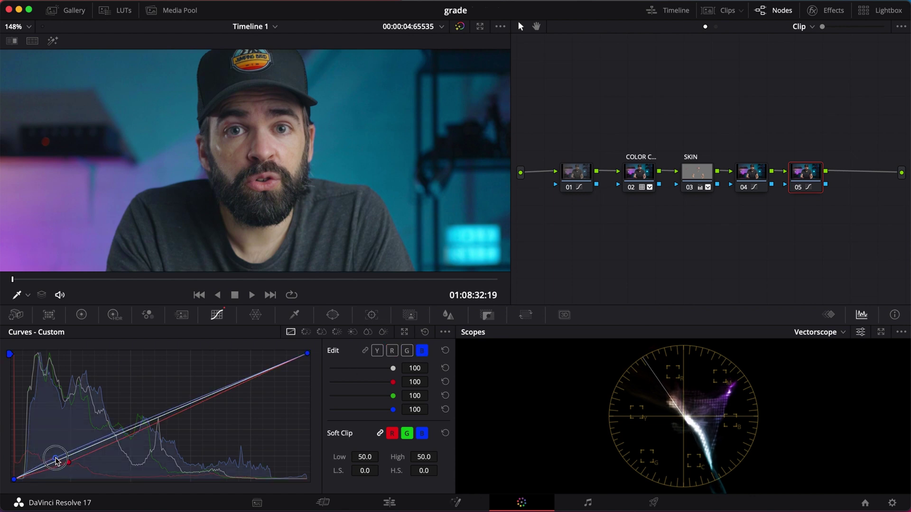
{"action": "key", "text": "g"}
{"action": "left_click_drag", "start_coordinate": [212, 393], "coordinate": [210, 392]}
{"action": "left_click_drag", "start_coordinate": [87, 448], "coordinate": [84, 451]}
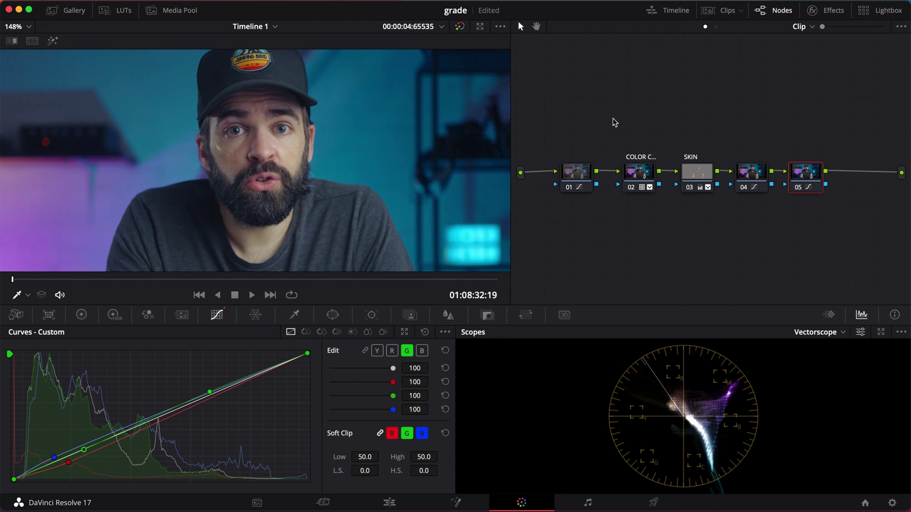
Add a parallel layer node beneath curves node 05 and label the curves node GRADE.
{"action": "left_click", "coordinate": [801, 176]}
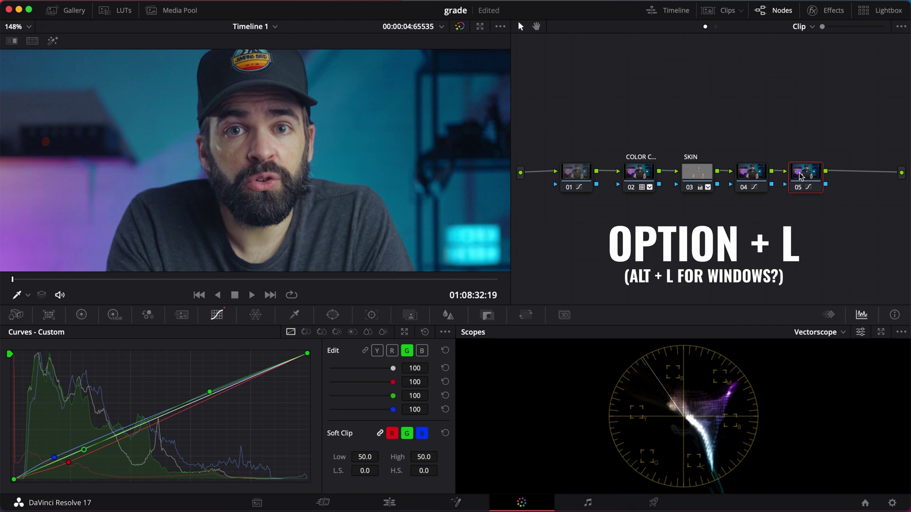
{"action": "key", "text": "alt+l"}
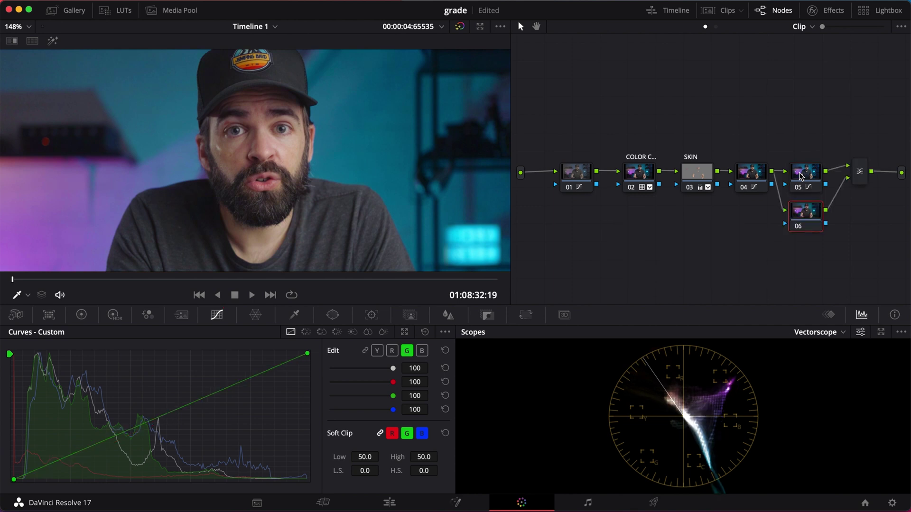
{"action": "left_click", "coordinate": [809, 175]}
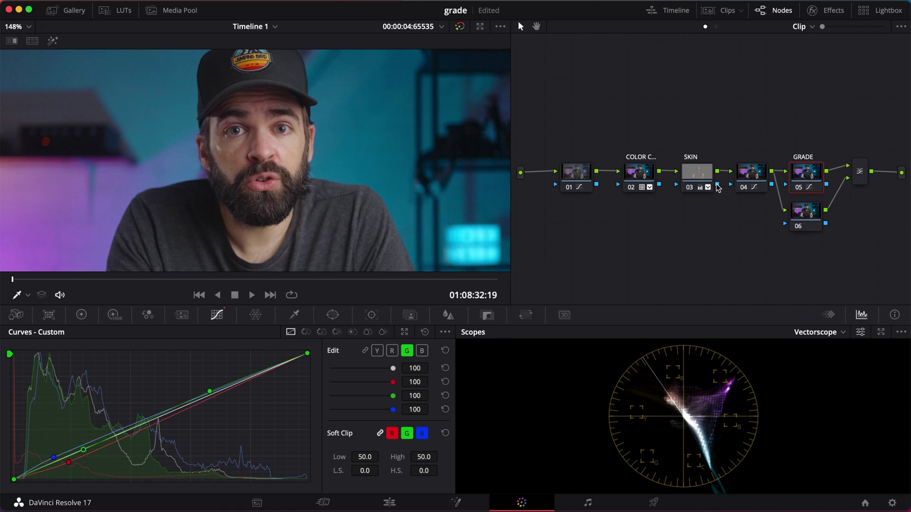
Feed SKIN's key output into the new layer node's key input and show its key settings.
{"action": "left_click_drag", "start_coordinate": [718, 185], "coordinate": [780, 226]}
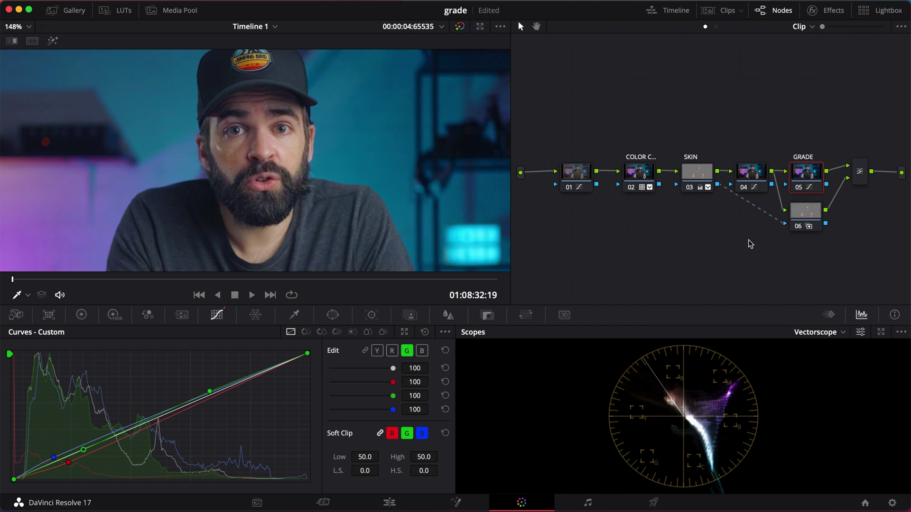
{"action": "left_click", "coordinate": [801, 230]}
{"action": "left_click", "coordinate": [803, 228]}
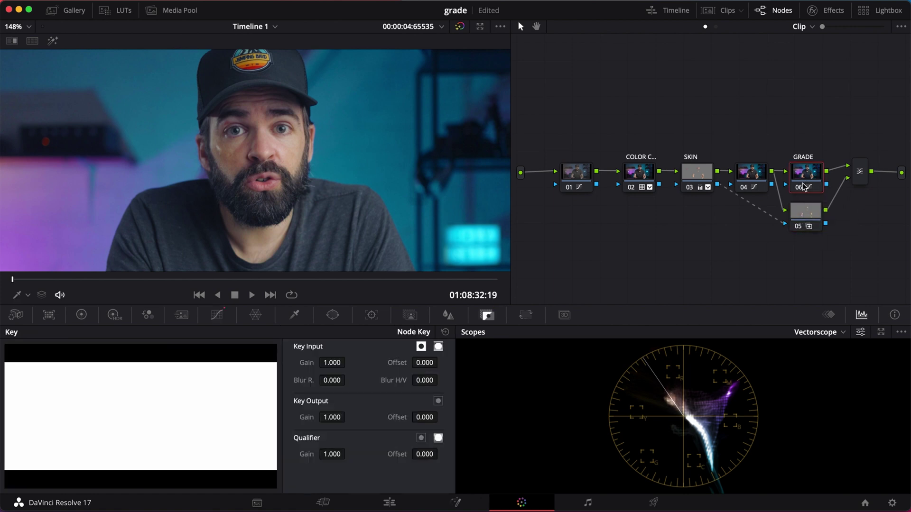
View the skin matte on lower layer node 05 by inverting Key Output and restoring it.
{"action": "left_click", "coordinate": [803, 214]}
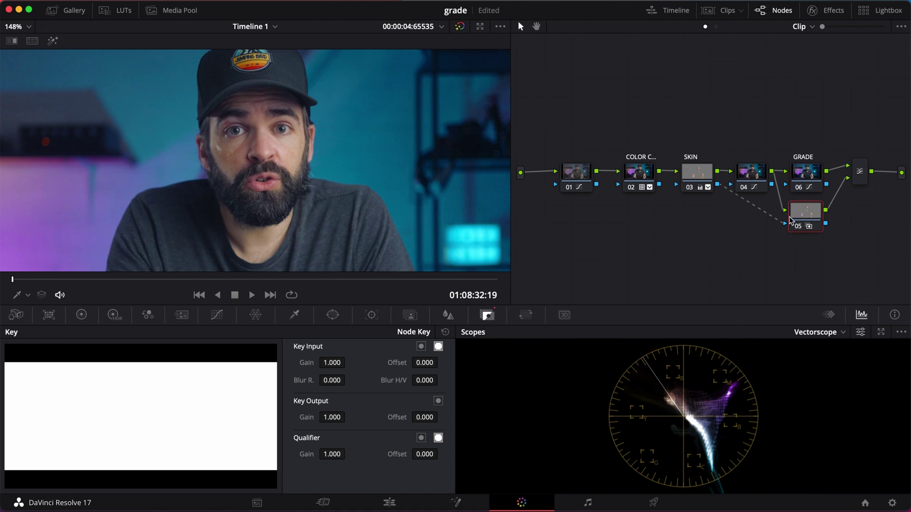
{"action": "left_click", "coordinate": [438, 401]}
{"action": "left_click", "coordinate": [438, 401]}
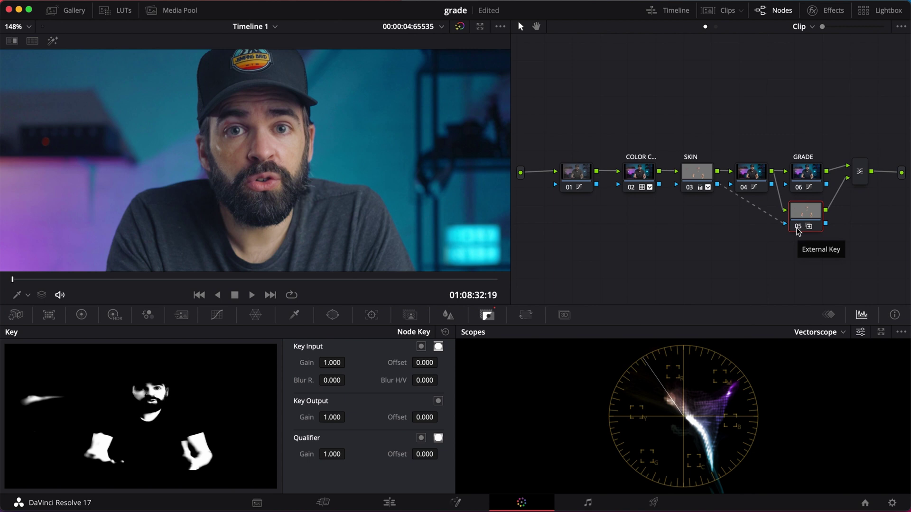
Lift the blue shadows further on the GRADE node's custom curves.
{"action": "left_click", "coordinate": [803, 181]}
{"action": "left_click", "coordinate": [211, 315]}
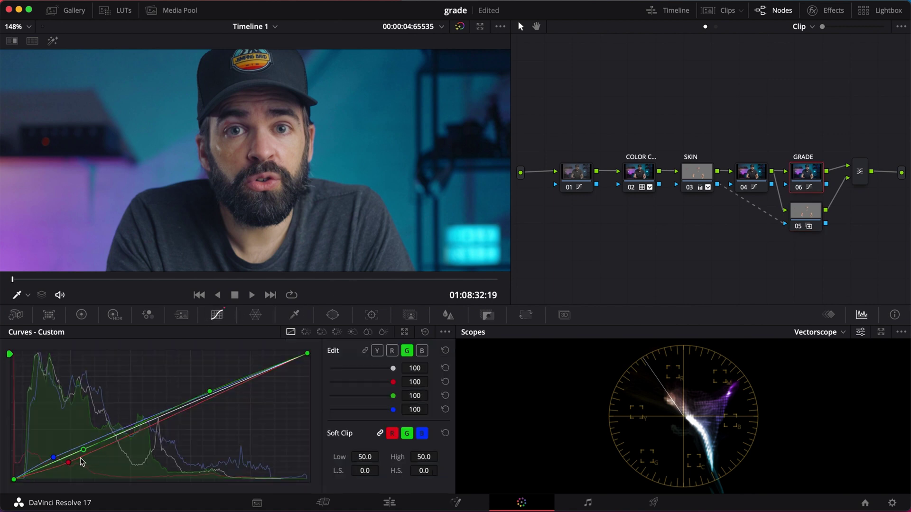
{"action": "mouse_move", "coordinate": [52, 459]}
{"action": "left_mouse_down"}
{"action": "mouse_move", "coordinate": [71, 469]}
{"action": "mouse_move", "coordinate": [49, 451]}
{"action": "left_mouse_up"}
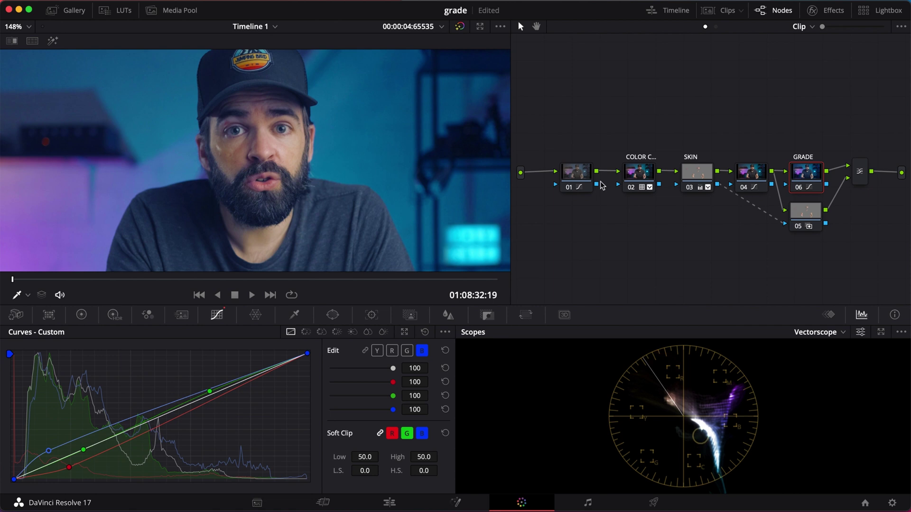
Compare the skin layer node off and on, then lower its Key Output Gain to about 0.765.
{"action": "left_click", "coordinate": [800, 228]}
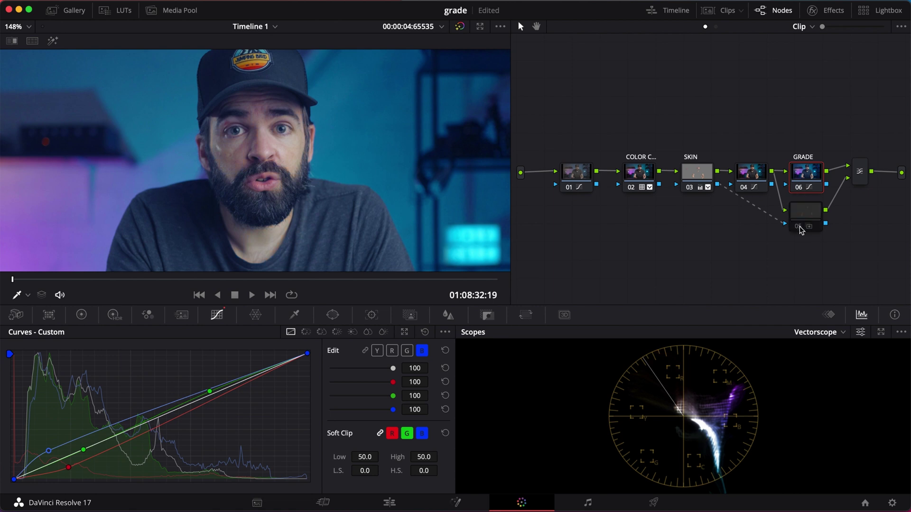
{"action": "left_click", "coordinate": [801, 230]}
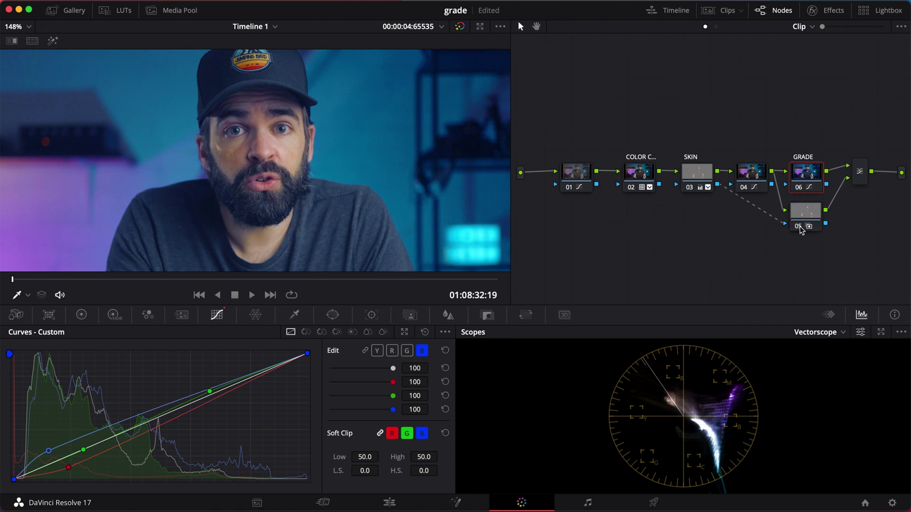
{"action": "left_click", "coordinate": [807, 216]}
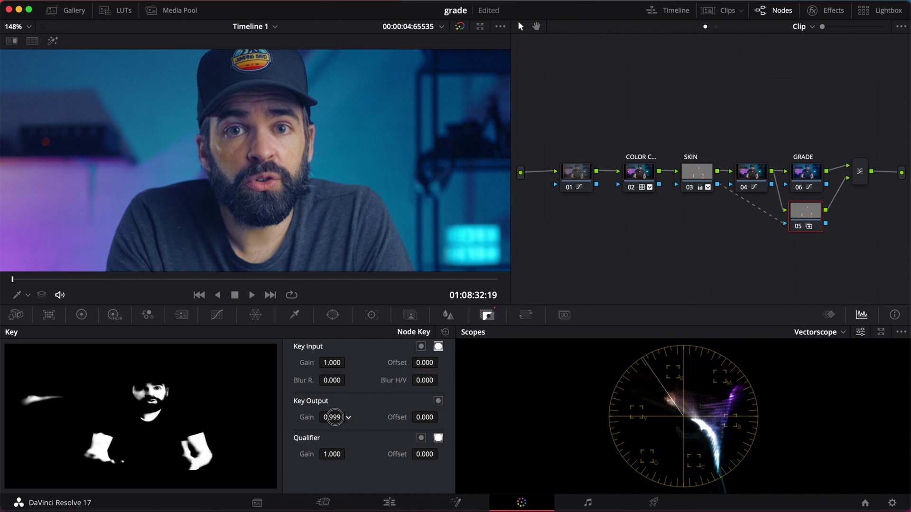
{"action": "left_click_drag", "start_coordinate": [338, 417], "coordinate": [213, 419]}
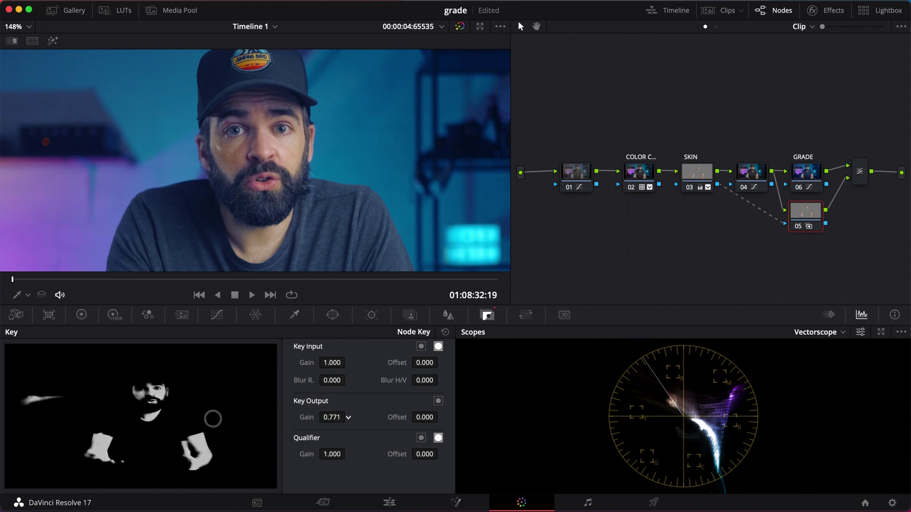
{"action": "mouse_move", "coordinate": [213, 419]}
{"action": "left_mouse_down"}
{"action": "mouse_move", "coordinate": [197, 422]}
{"action": "mouse_move", "coordinate": [219, 423]}
{"action": "left_mouse_up"}
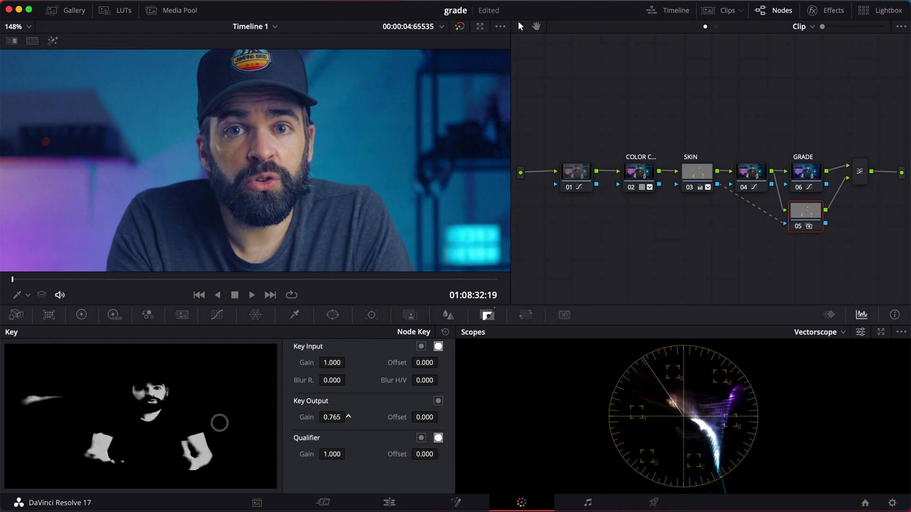